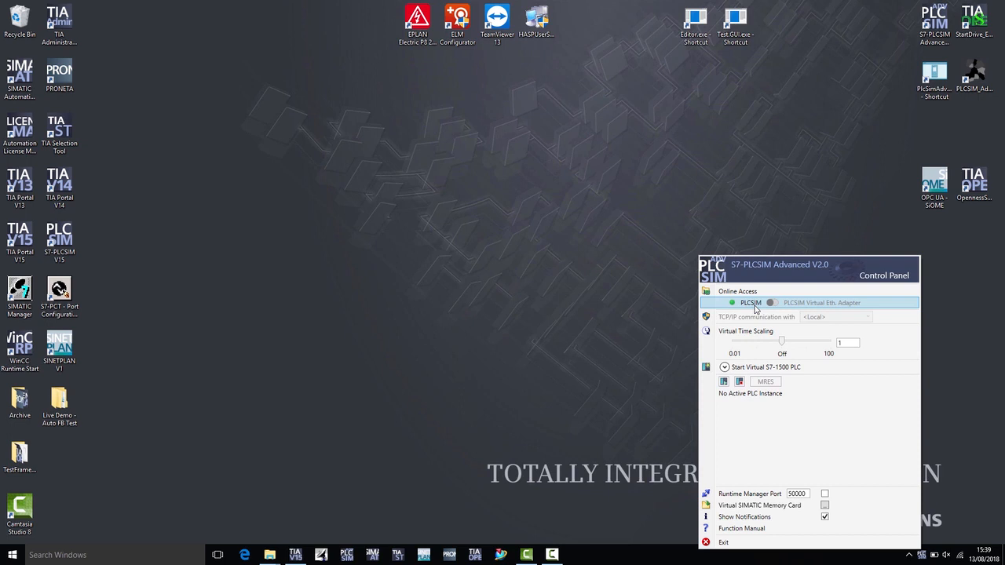
- Switch online access to the PLCSIM Virtual Eth. Adapter and name the new virtual S7-1500 instance PLC_1
left_click(724, 367)
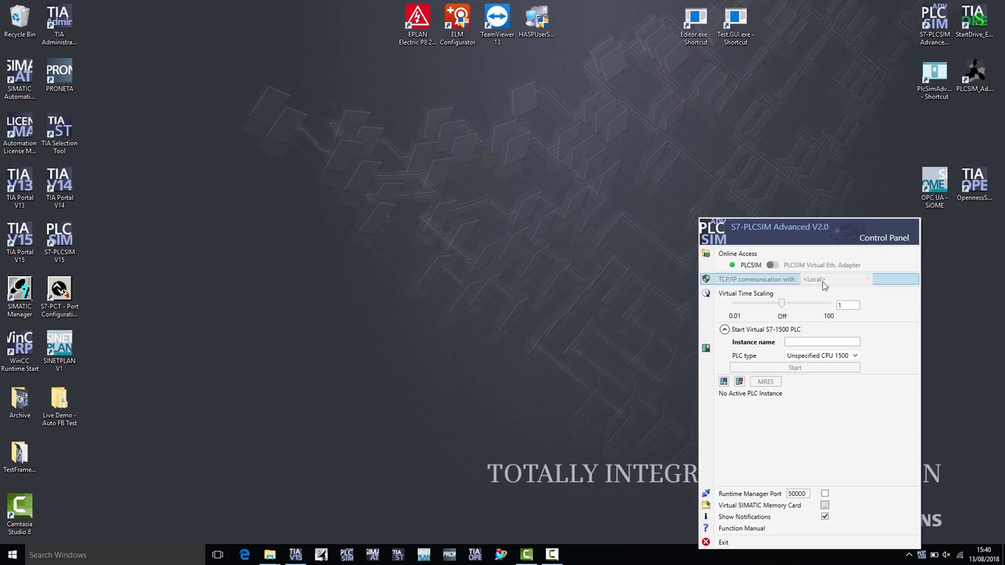
left_click(775, 267)
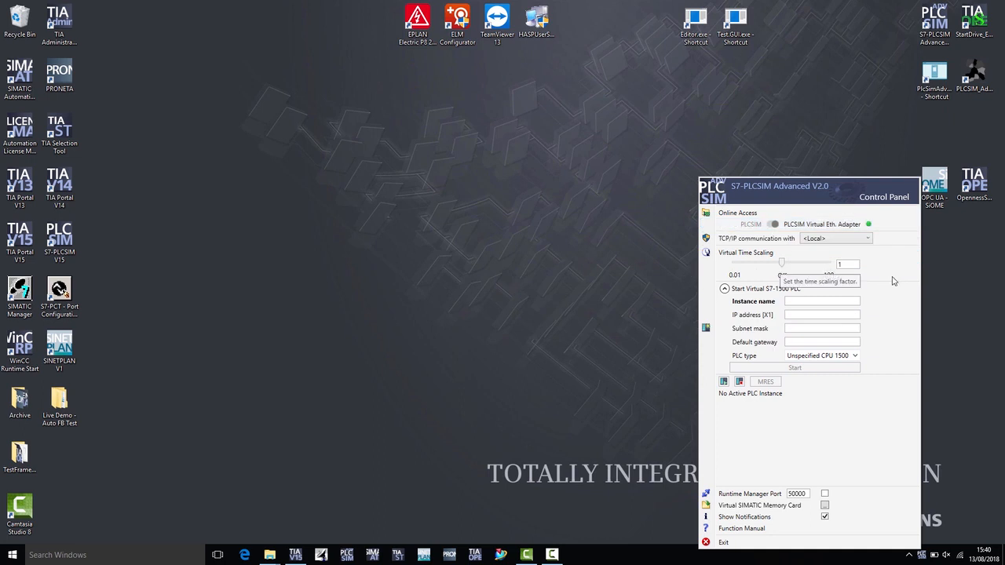
left_click(828, 302)
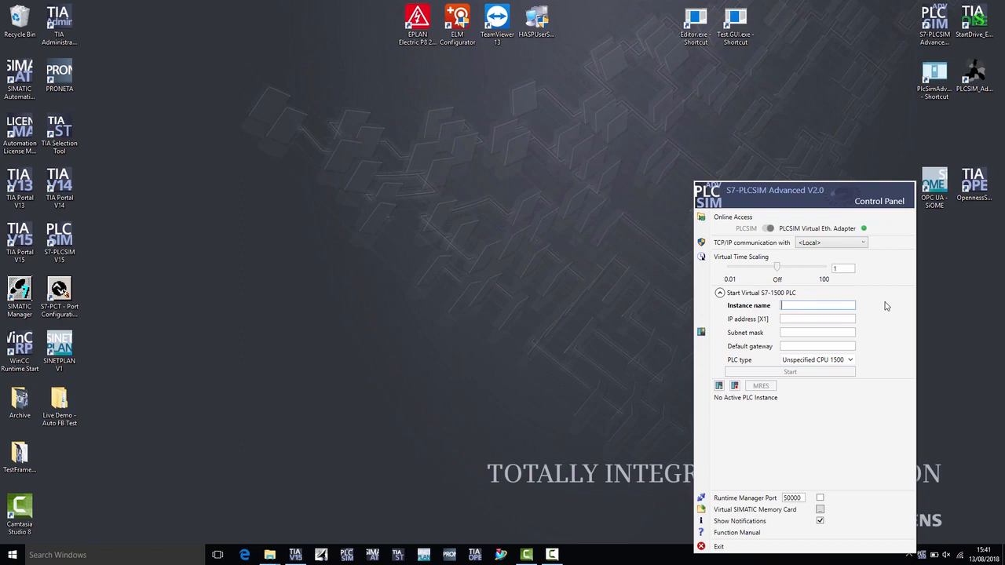
type("PLC_1")
- Give PLC_1 the IP address 192.168.0.1 and subnet mask 255.255.255.0, and start the virtual PLC
left_click(846, 320)
type("192.1")
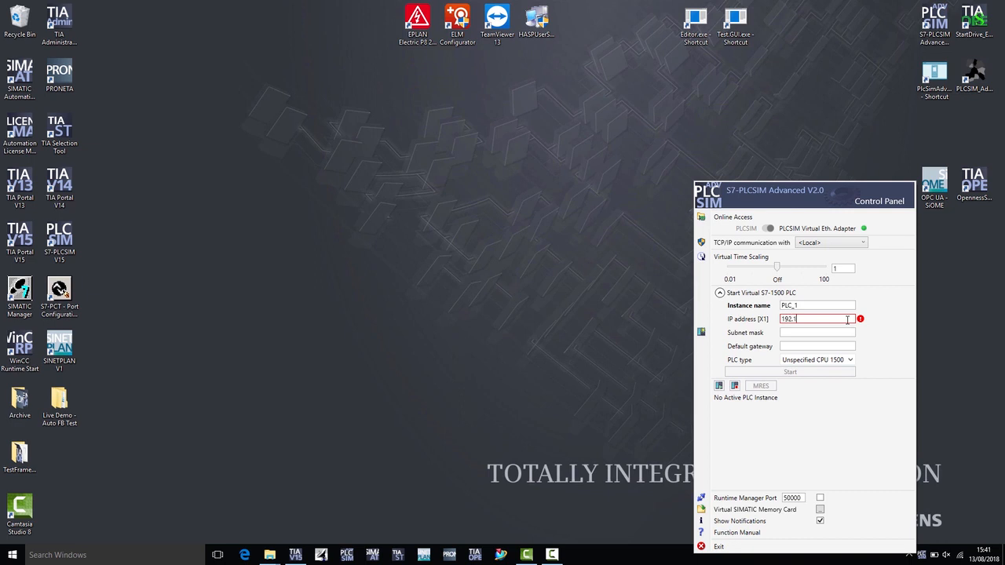
type("68.0.1")
left_click(798, 332)
type("25")
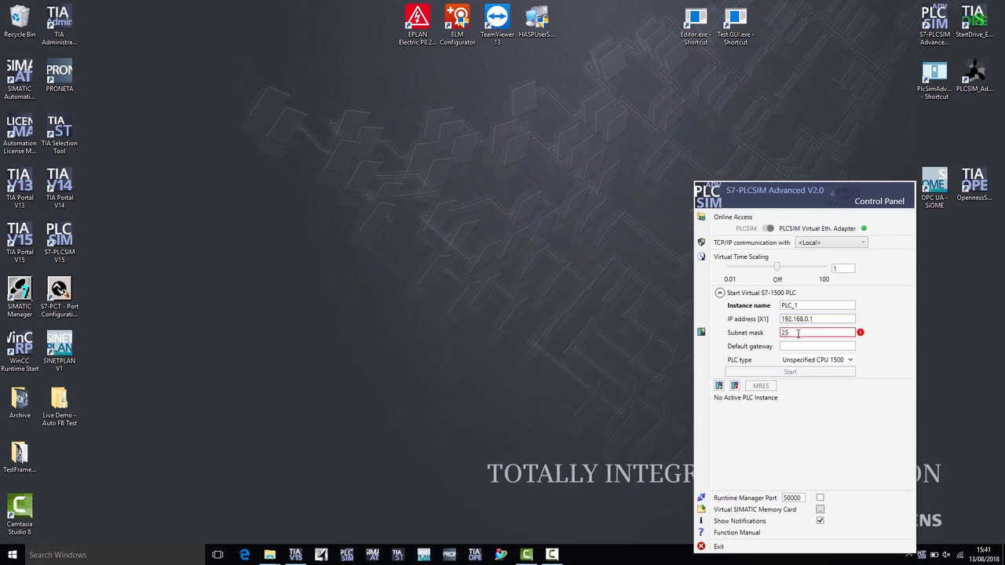
type("5.255.255.0")
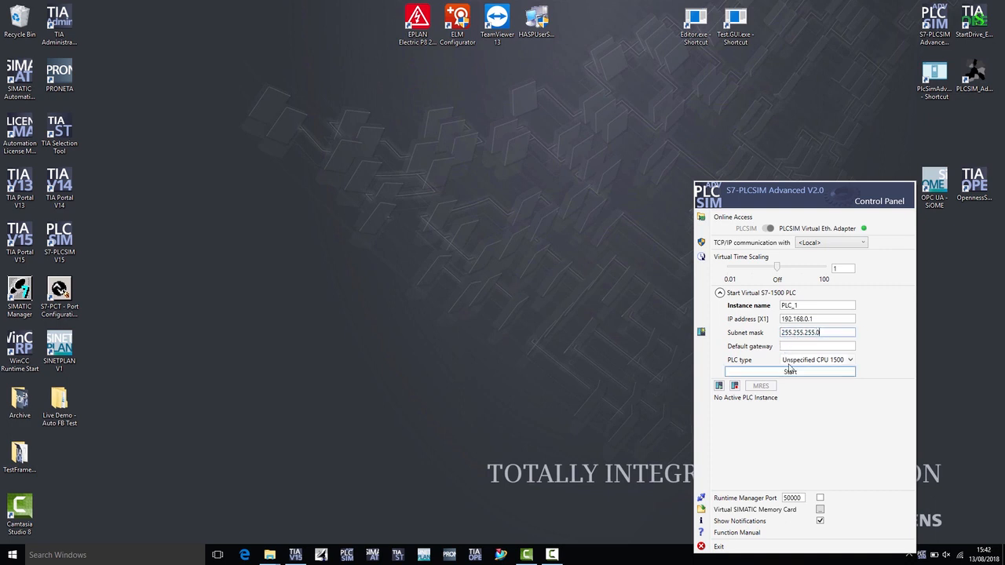
left_click(791, 372)
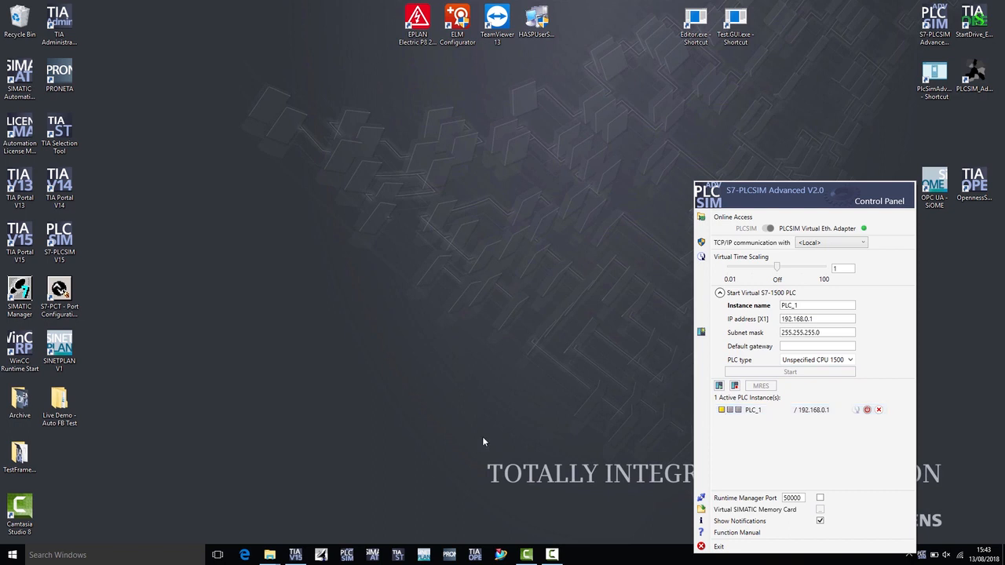
- Switch to TIA Portal and make sure the TestFramework_V15 project's protection properties support simulation during block compilation
left_click(301, 555)
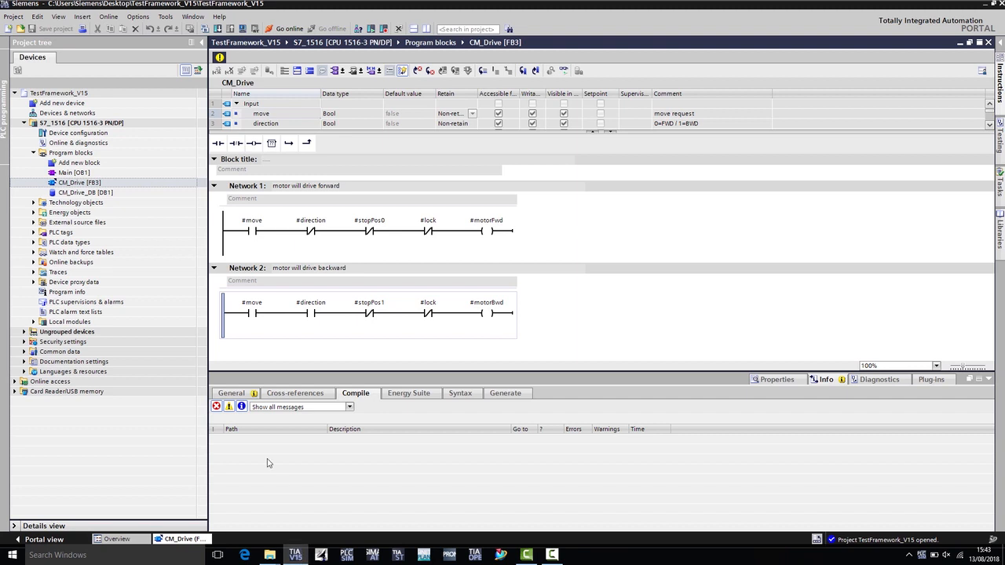
right_click(66, 96)
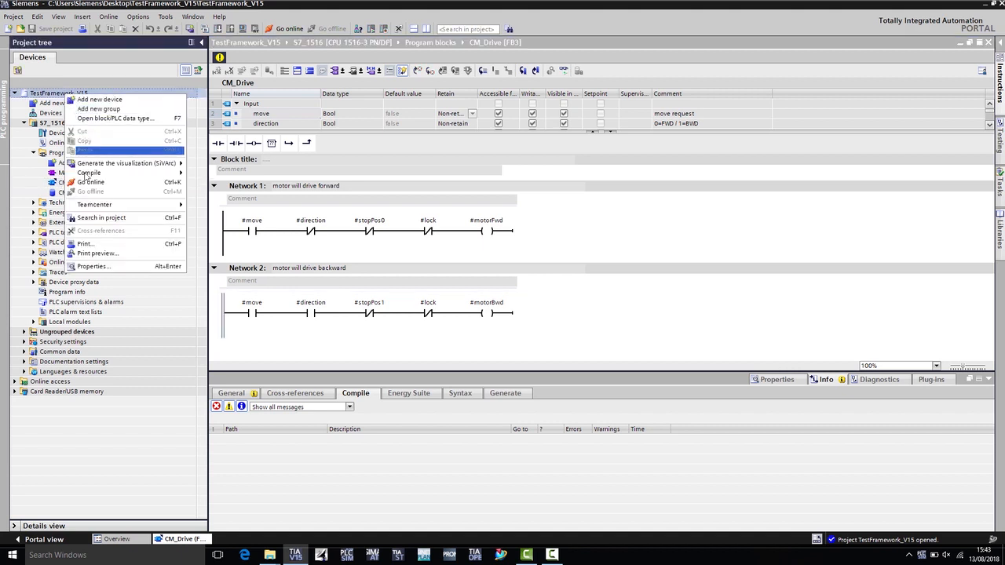
left_click(100, 270)
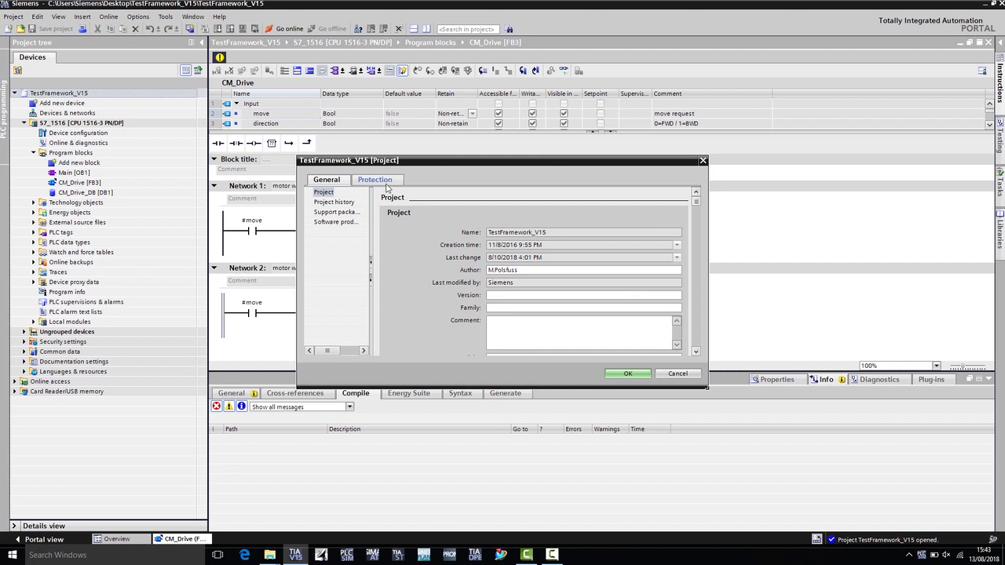
left_click(389, 186)
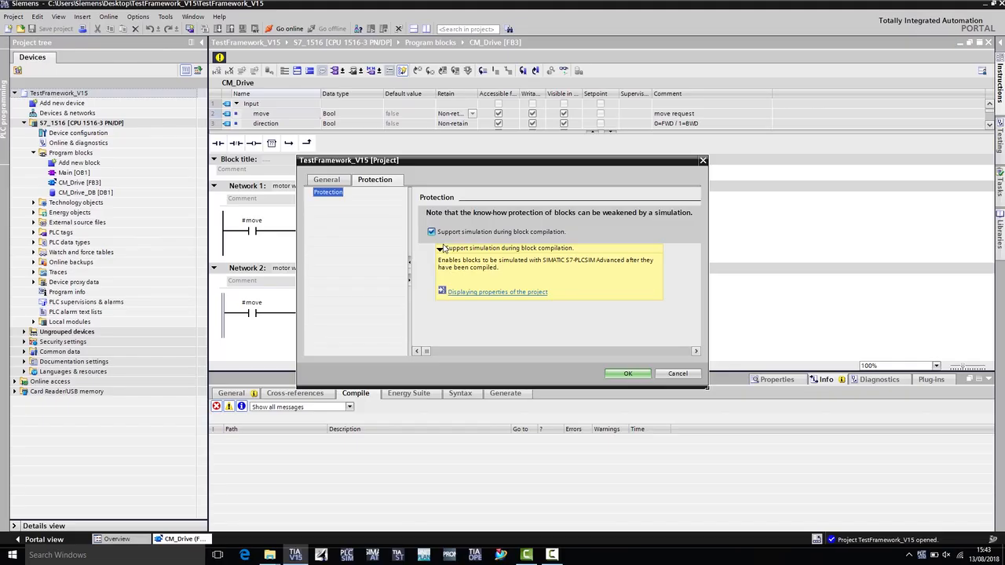
left_click(631, 375)
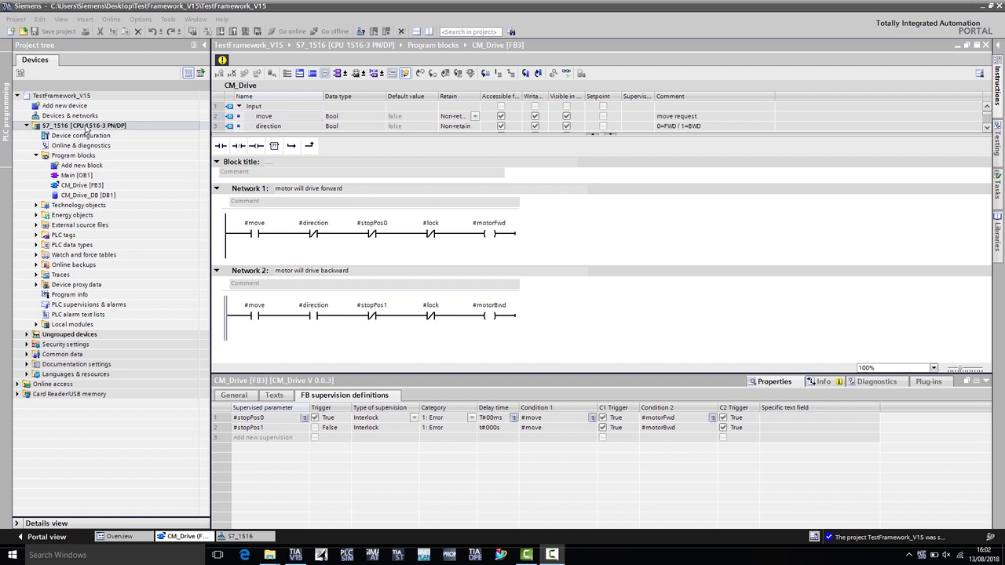
- Start a download of S7_1516 and search for target devices through the Siemens PLCSIM Virtual Ethernet Adapter
left_click(86, 128)
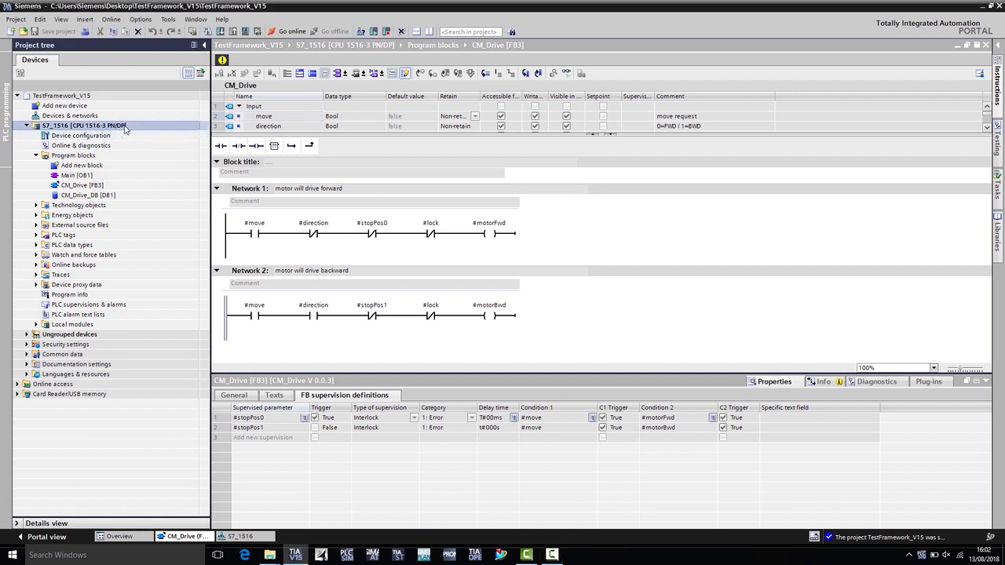
left_click(221, 32)
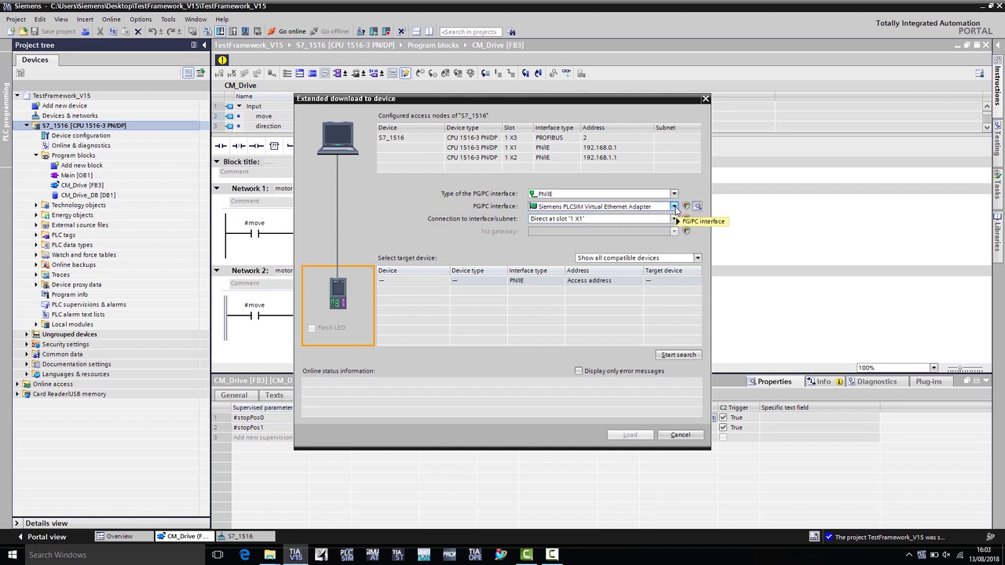
left_click(674, 206)
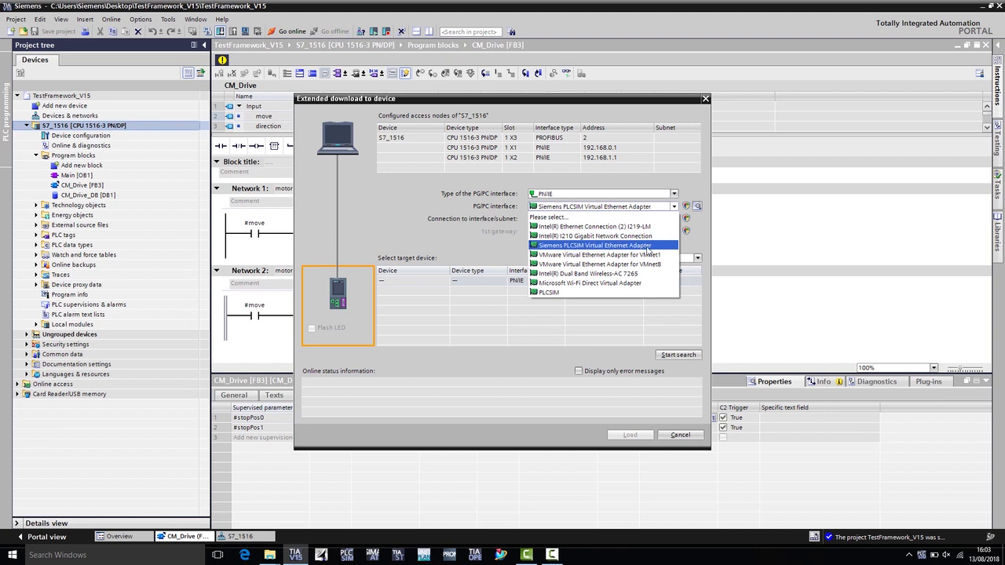
left_click(649, 248)
left_click(678, 356)
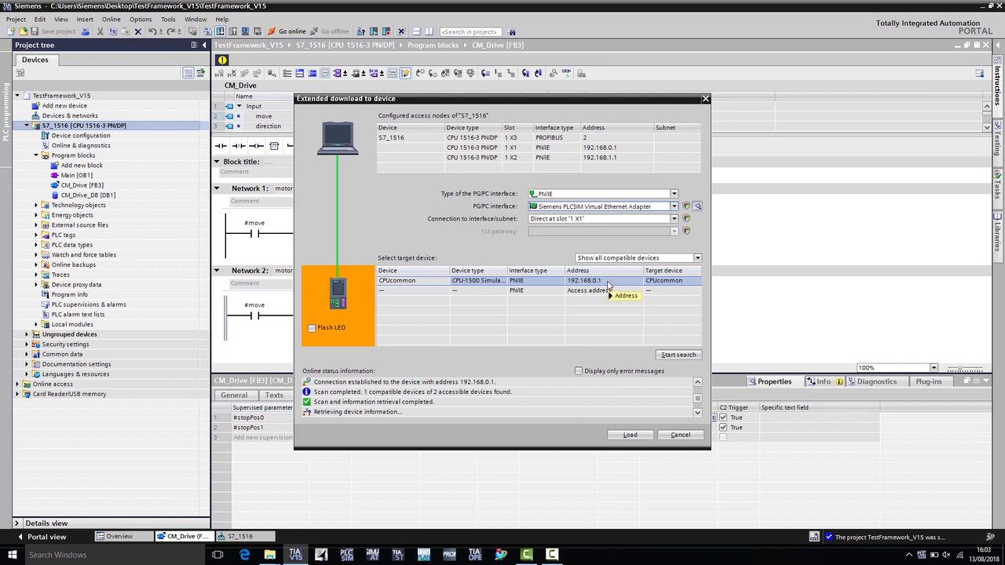
- Load S7_1516 onto the simulated CPU at 192.168.0.1 and finish the download without a start-modules action
left_click(630, 435)
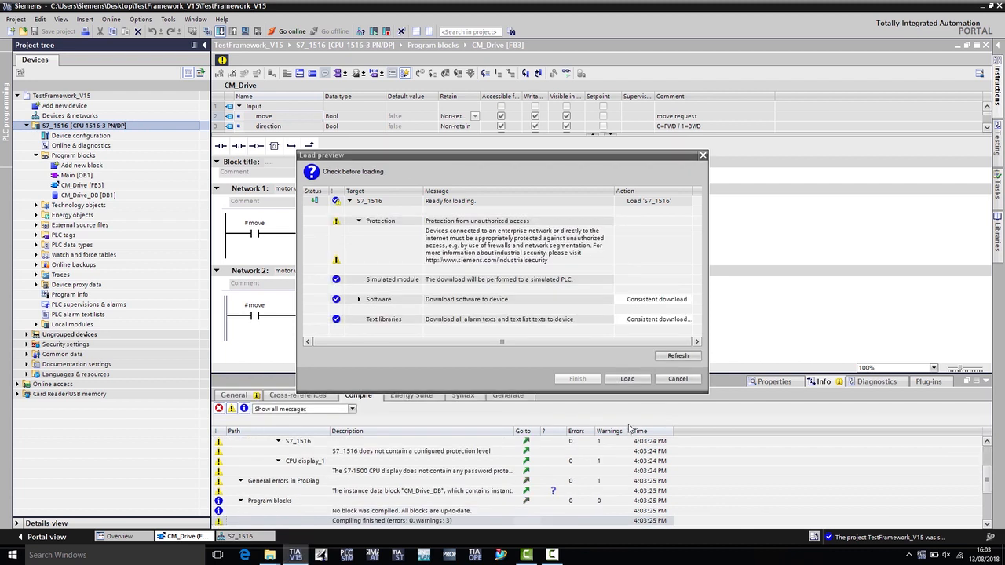
left_click(628, 379)
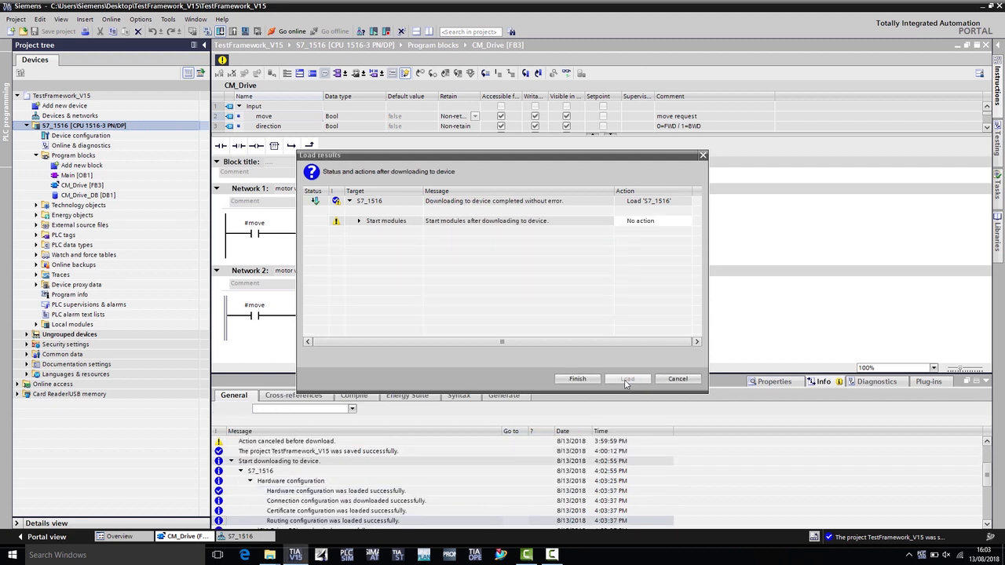
left_click(578, 379)
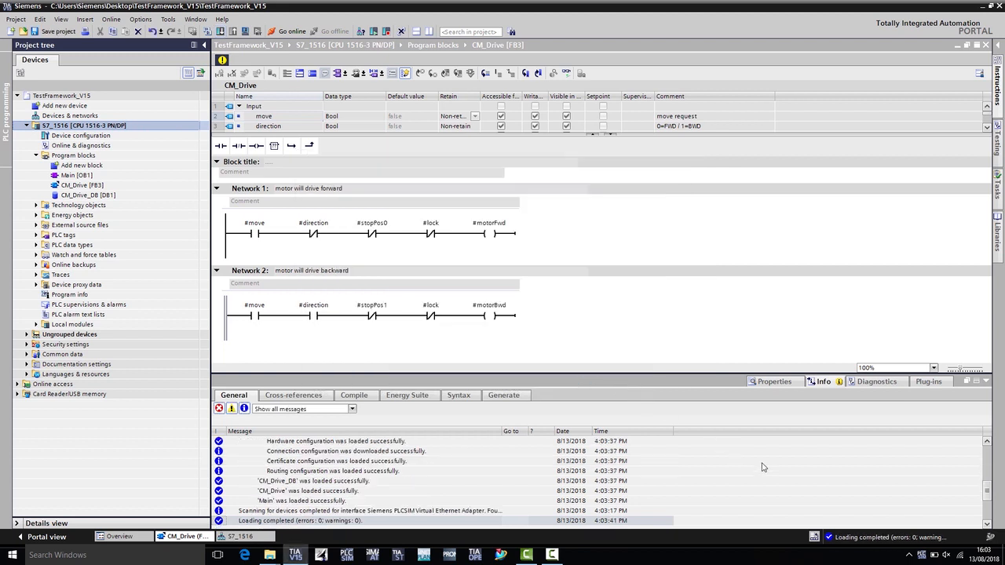
- Switch to the S7-PLCSIM Advanced control panel and put the PLC_1 instance into RUN
left_click(921, 556)
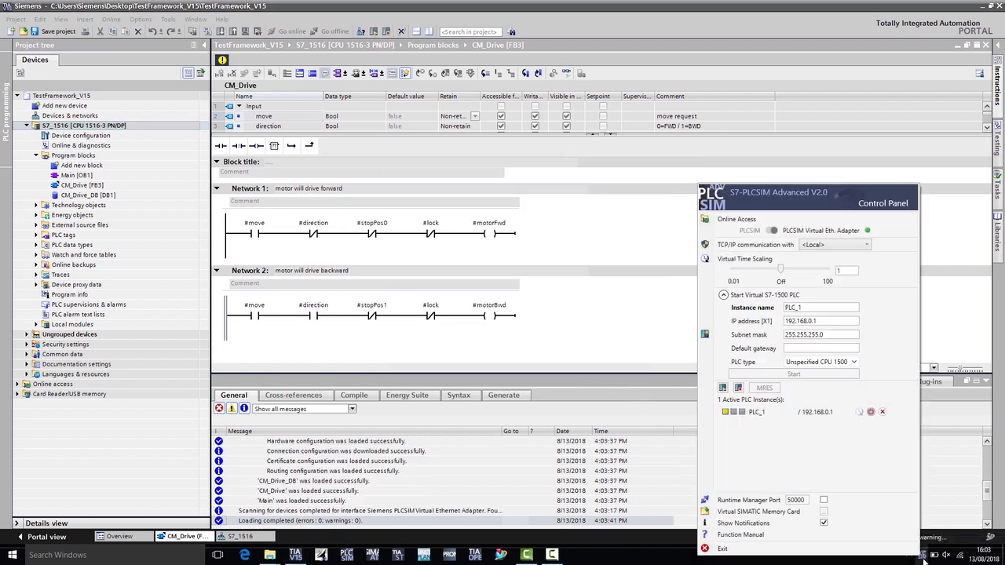
left_click(760, 417)
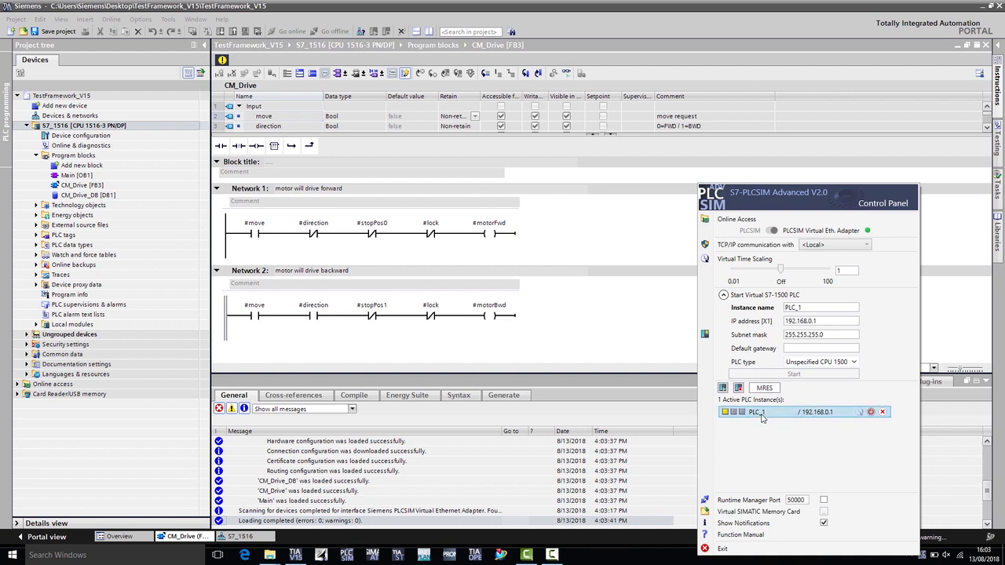
left_click(722, 389)
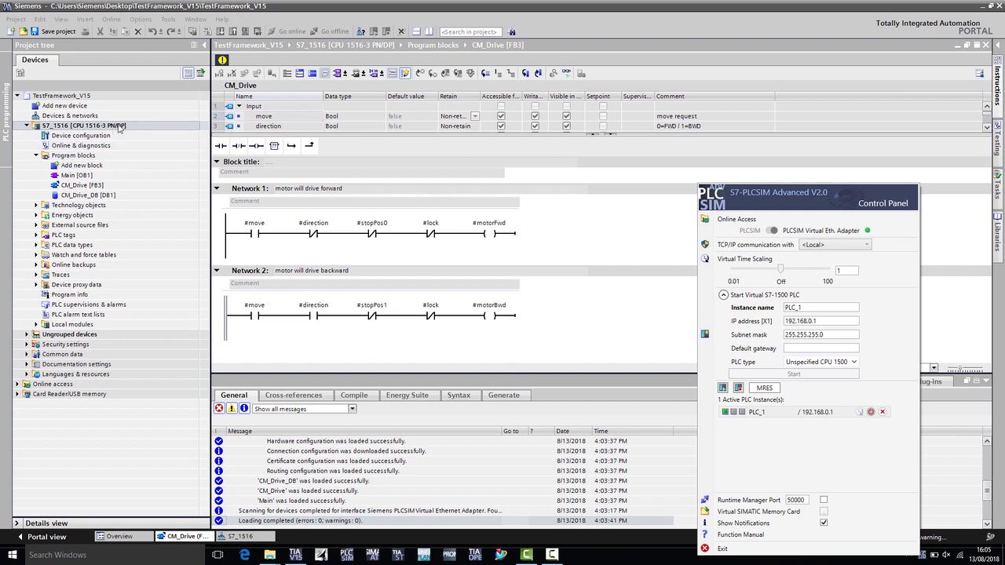
- Go online with S7_1516 in TIA Portal and monitor all tags in the Motor_Test watch table
left_click(67, 128)
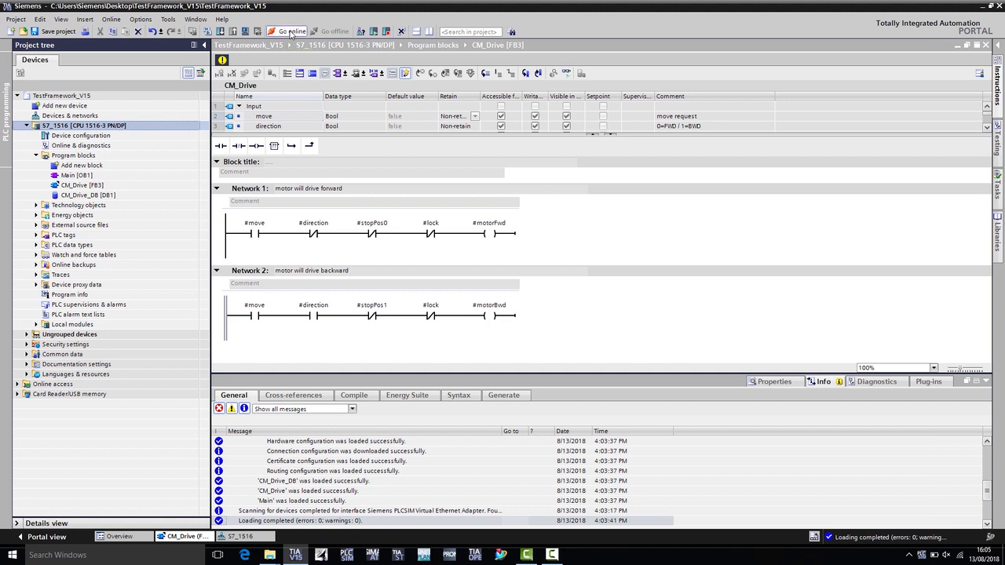
left_click(292, 32)
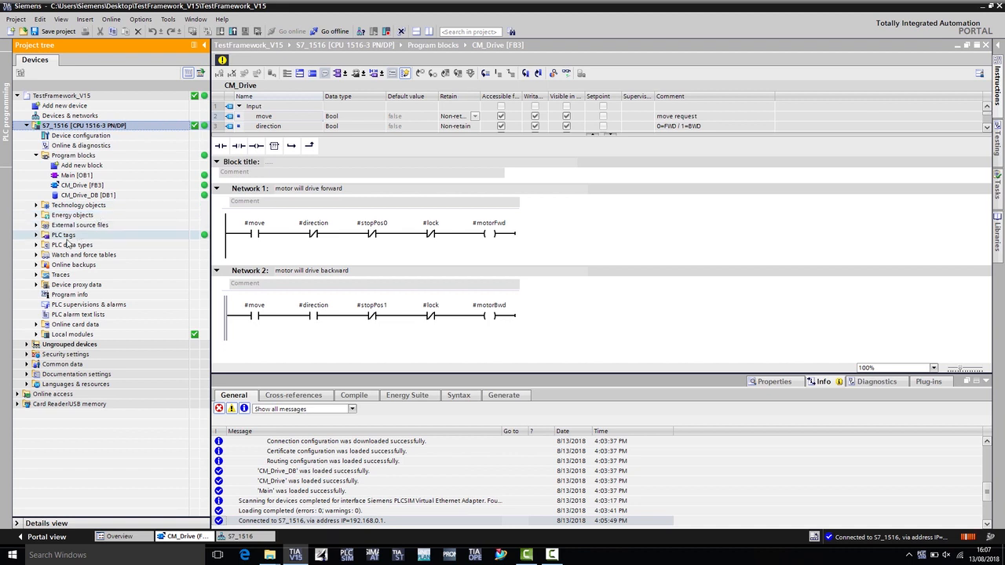
left_click(38, 256)
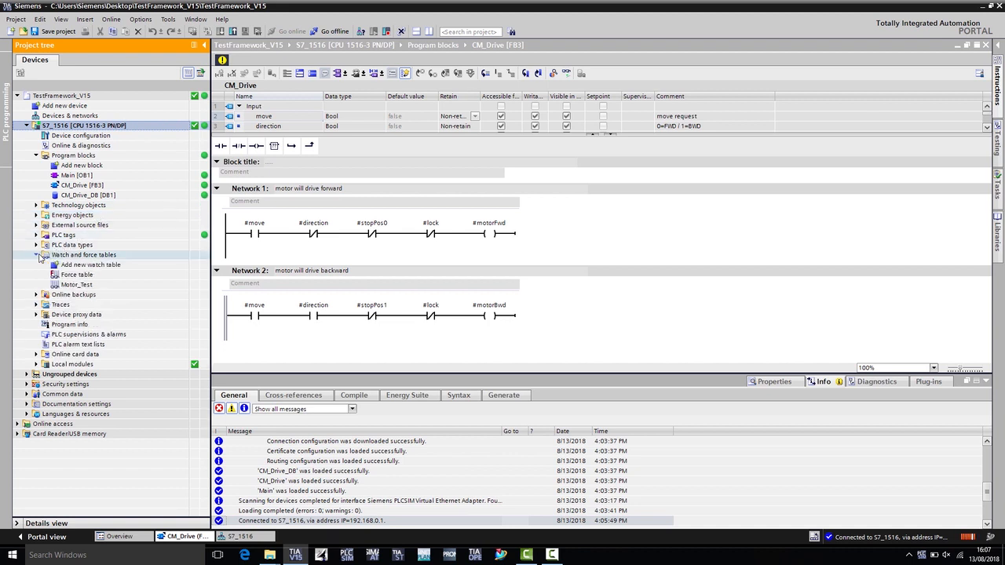
double_click(73, 286)
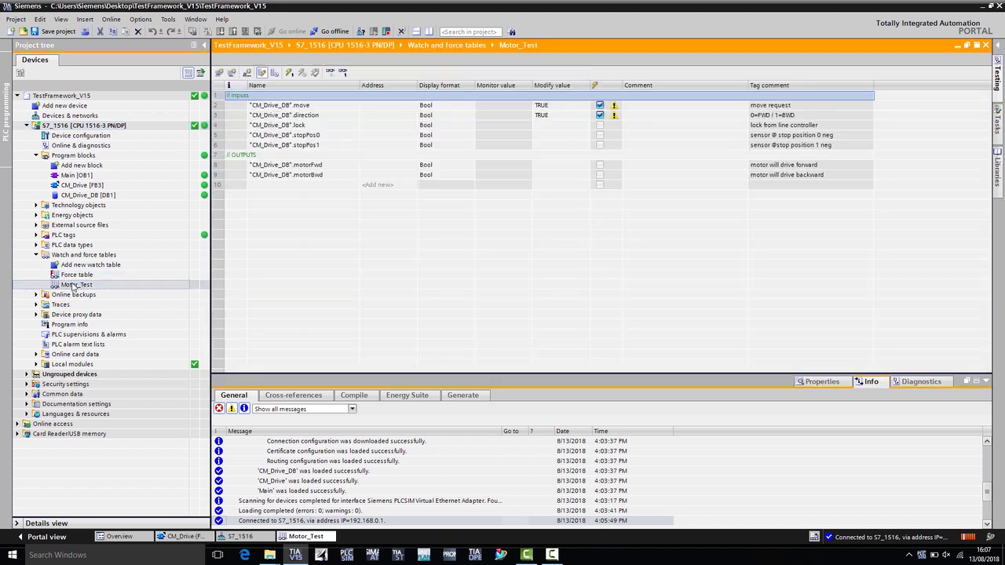
left_click(330, 73)
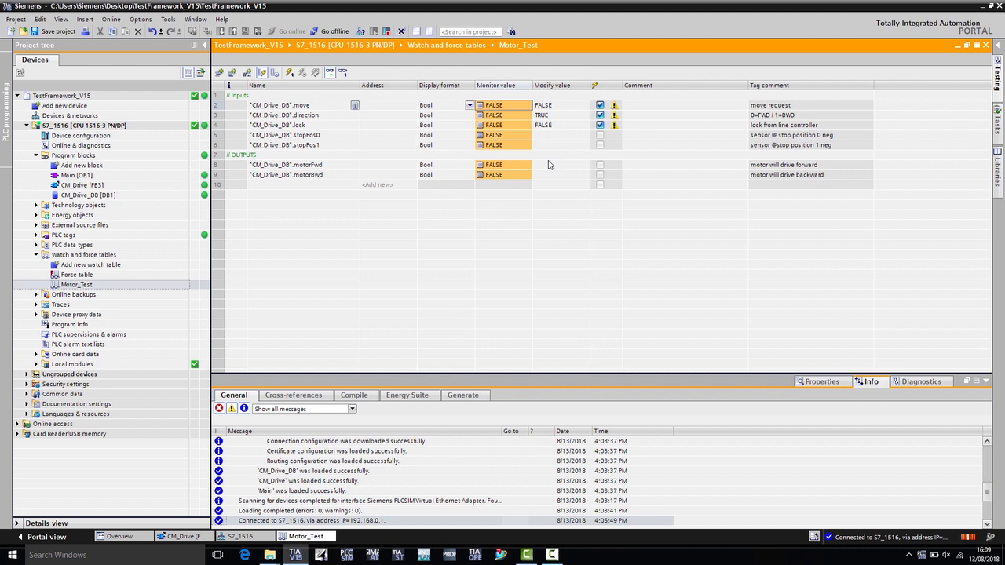
- Modify the "CM_Drive_DB".move tag to 1 in the watch table
right_click(518, 107)
mouse_move(532, 114)
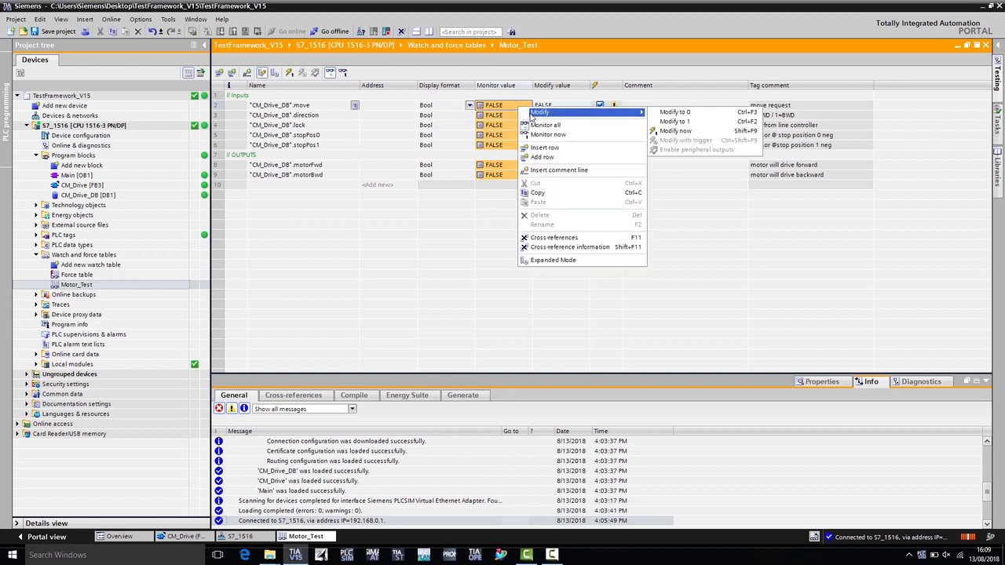
left_click(697, 121)
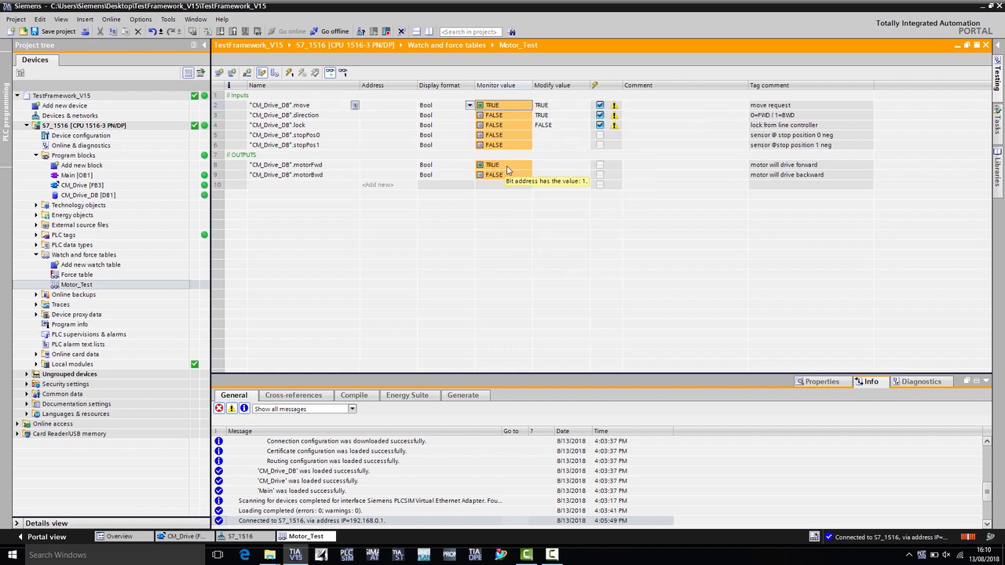
- Modify the "CM_Drive_DB".direction and "CM_Drive_DB".lock tags to 1
right_click(511, 117)
mouse_move(607, 126)
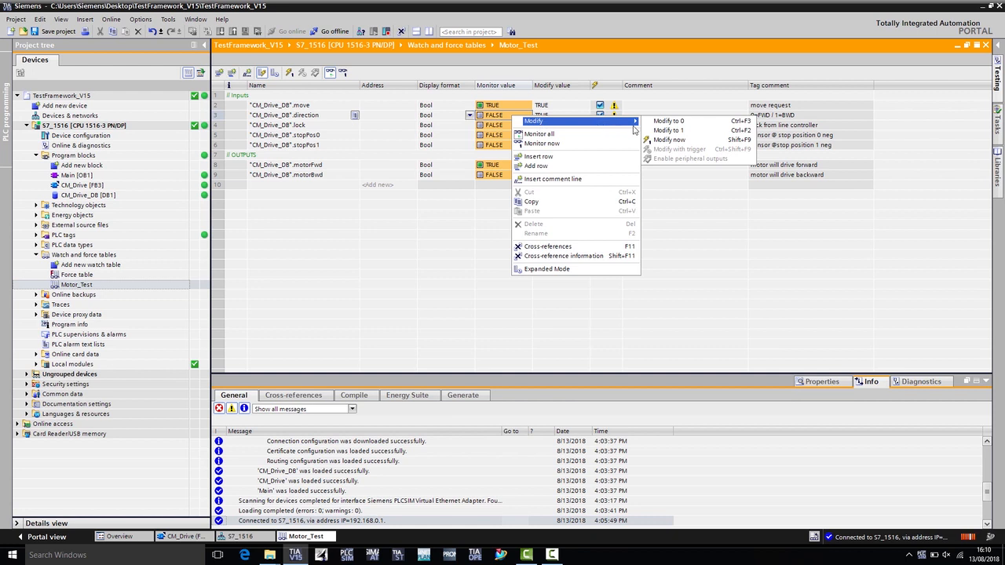
left_click(672, 130)
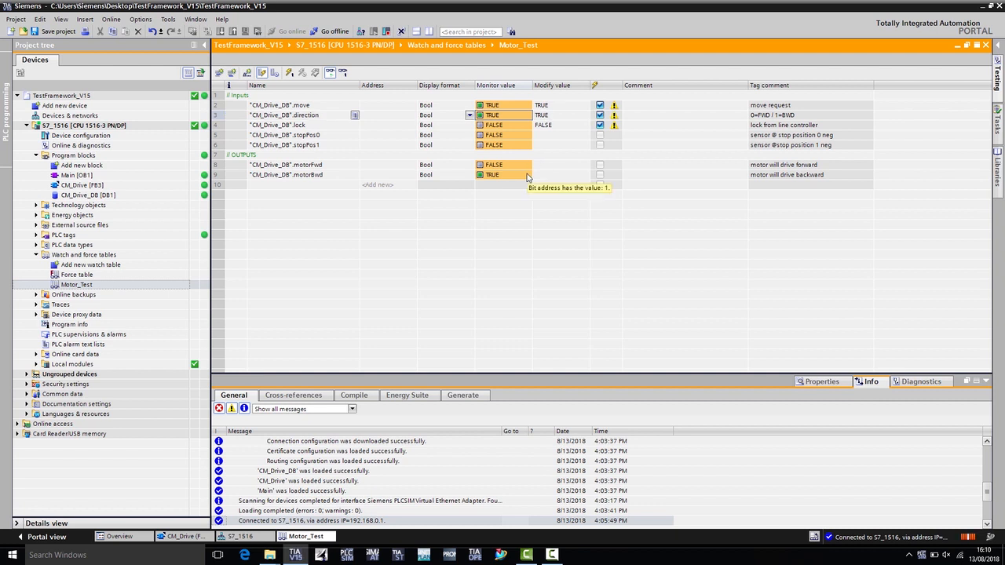
right_click(515, 126)
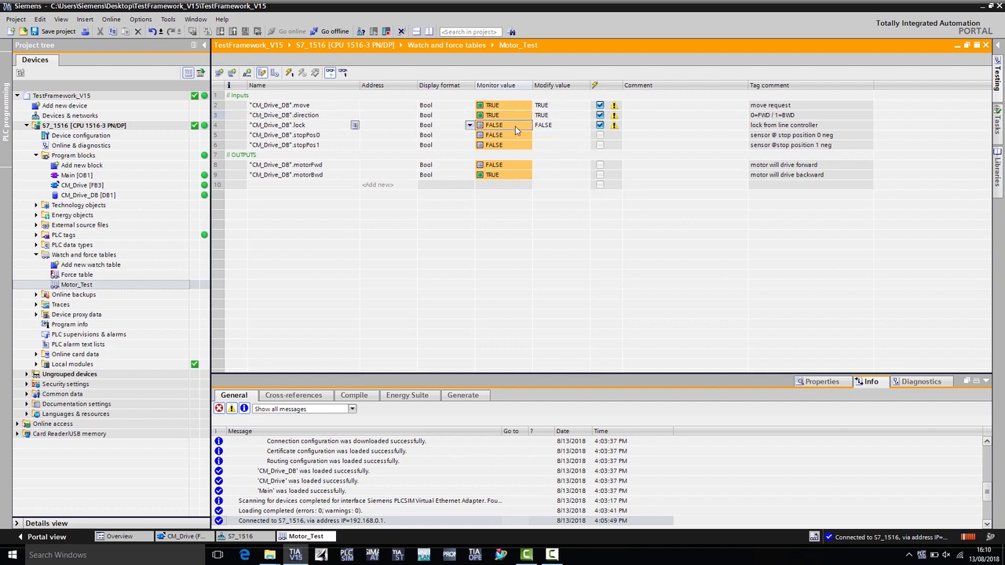
left_click(672, 143)
- Switch to the Edge browser, load 192.168.0.1 and enter the CPU's web server start page
left_click(246, 554)
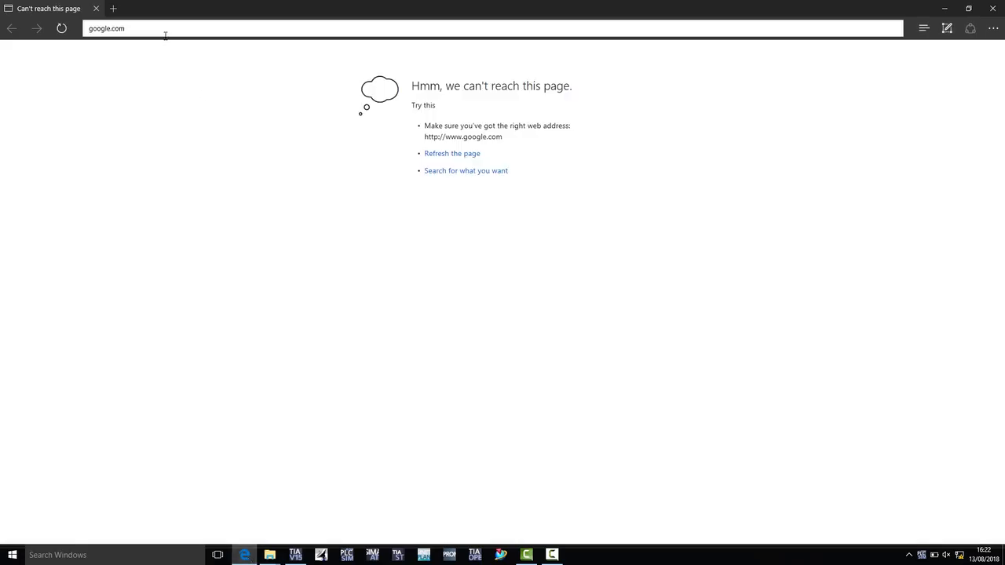
left_click(166, 32)
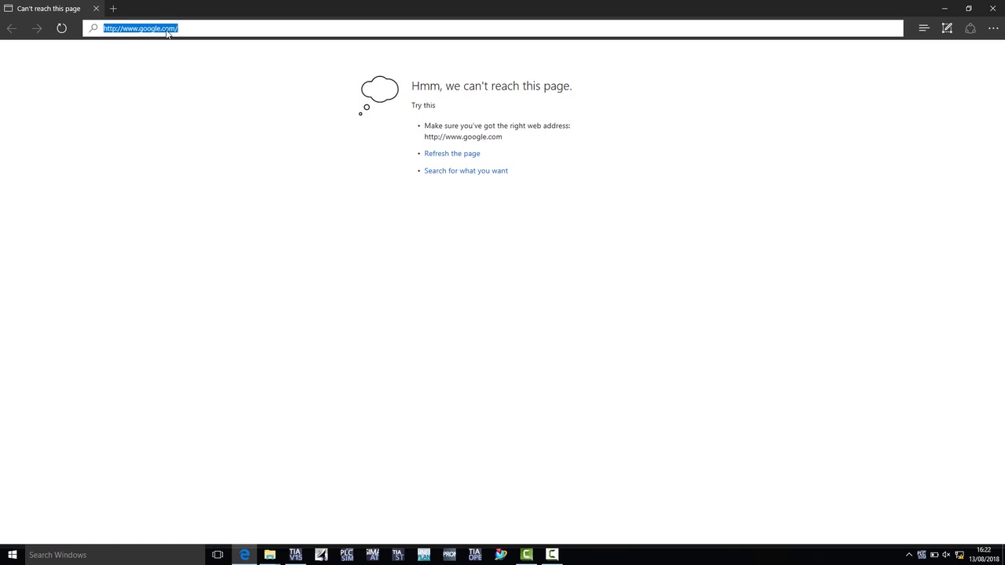
type("192")
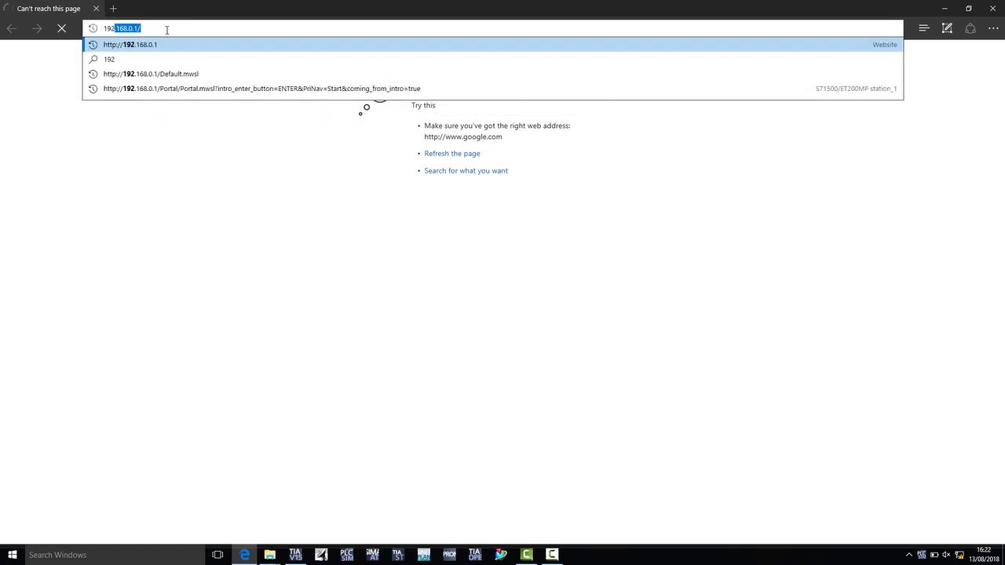
type(".16")
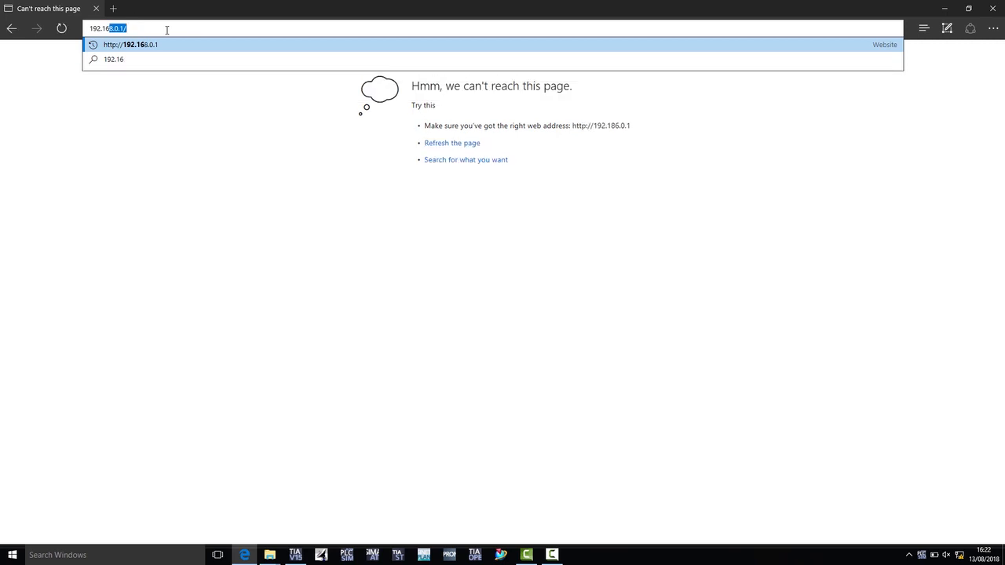
type("8.0.")
key("Return")
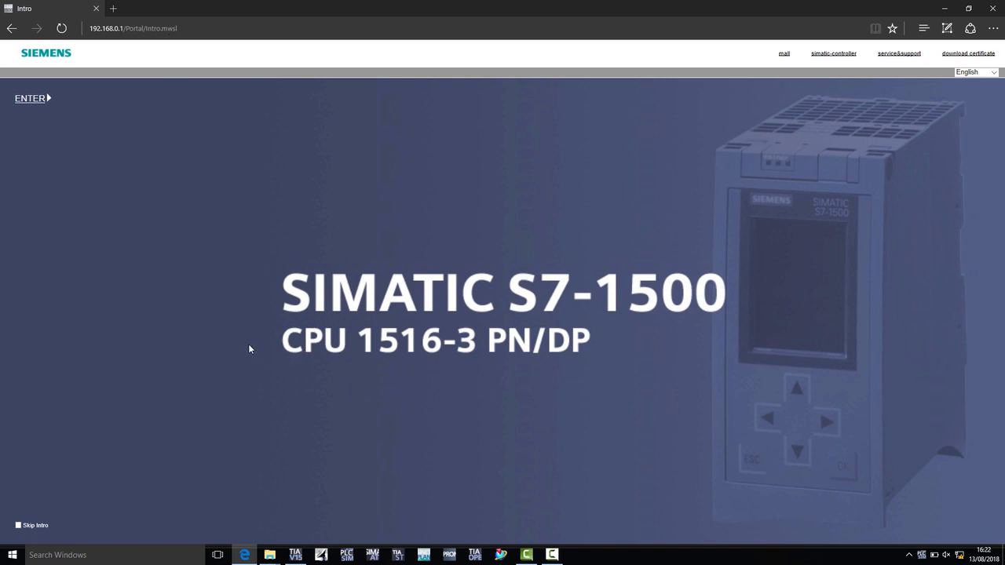
left_click(31, 98)
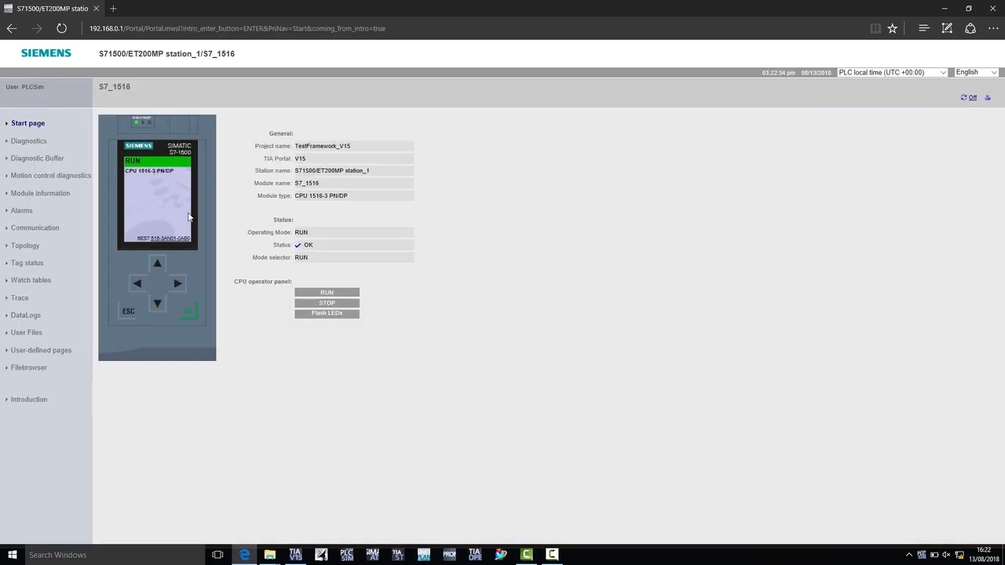